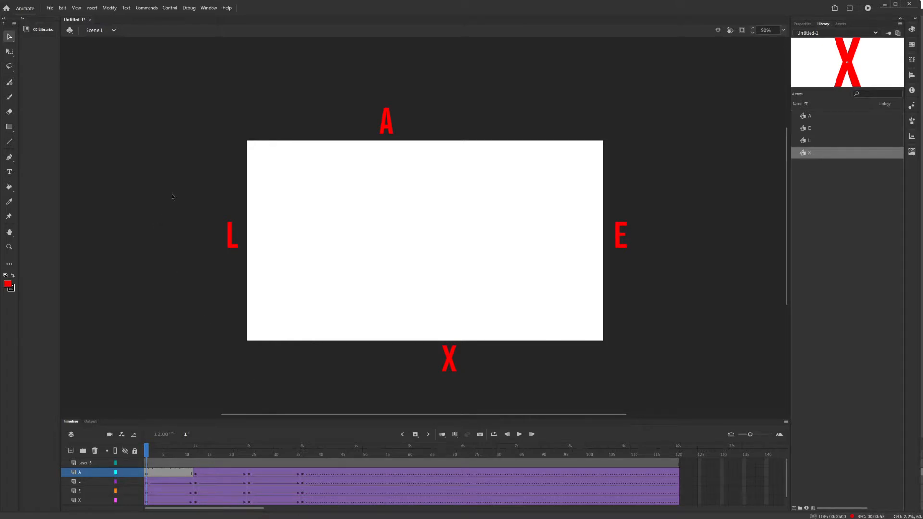
Show the Scene panel beside the stage and add a new scene to the document
left_click(209, 7)
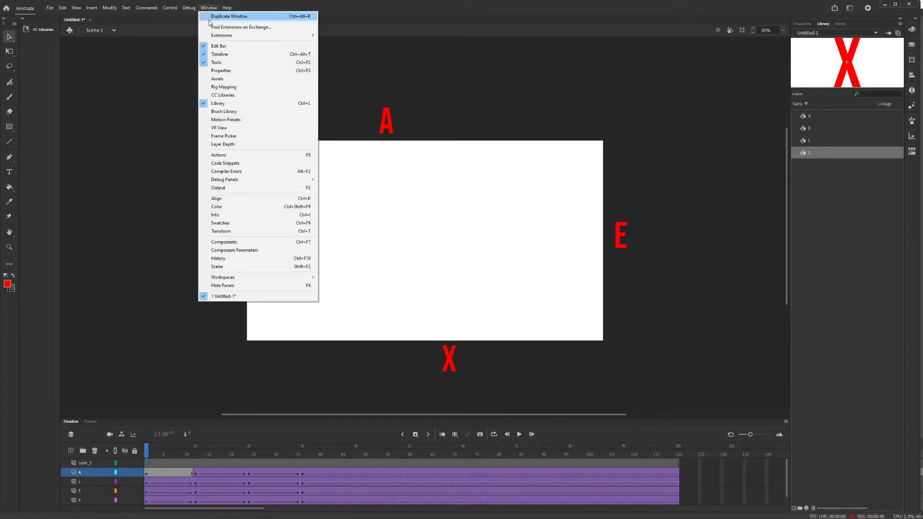
left_click(225, 266)
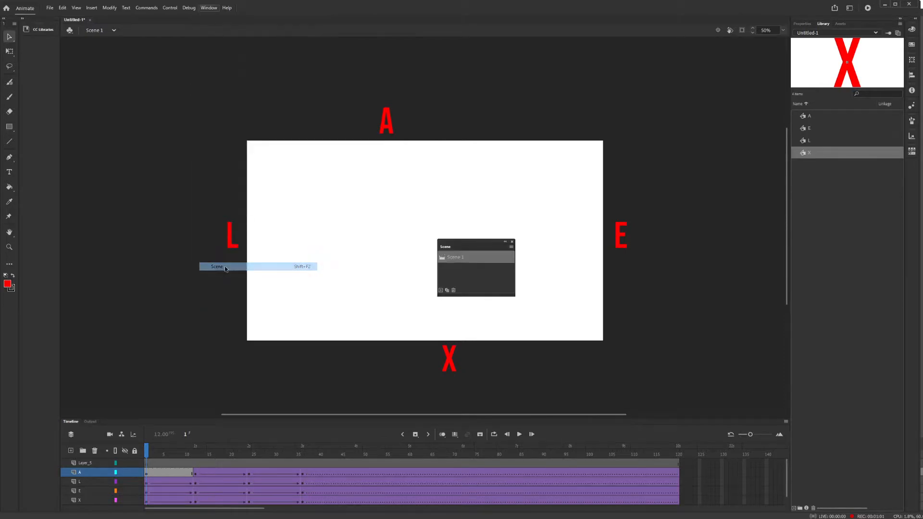
left_click_drag(484, 242, 747, 56)
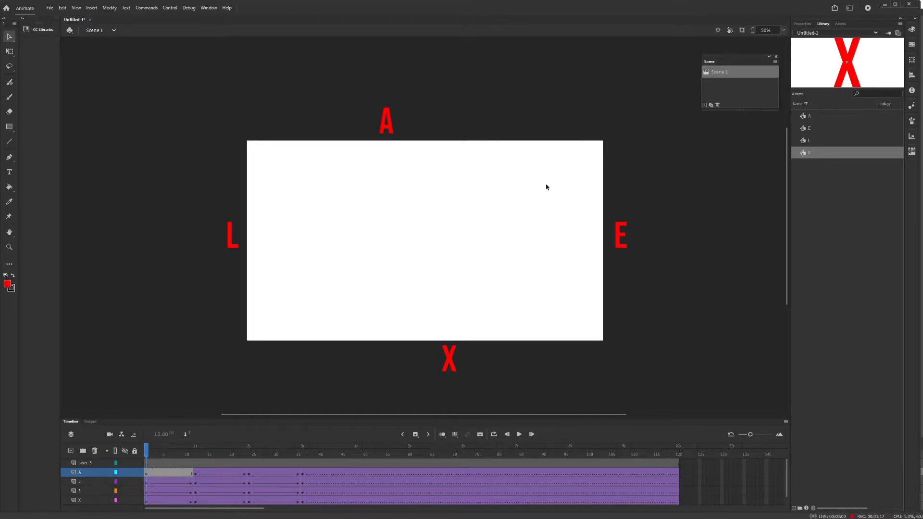
left_click(705, 106)
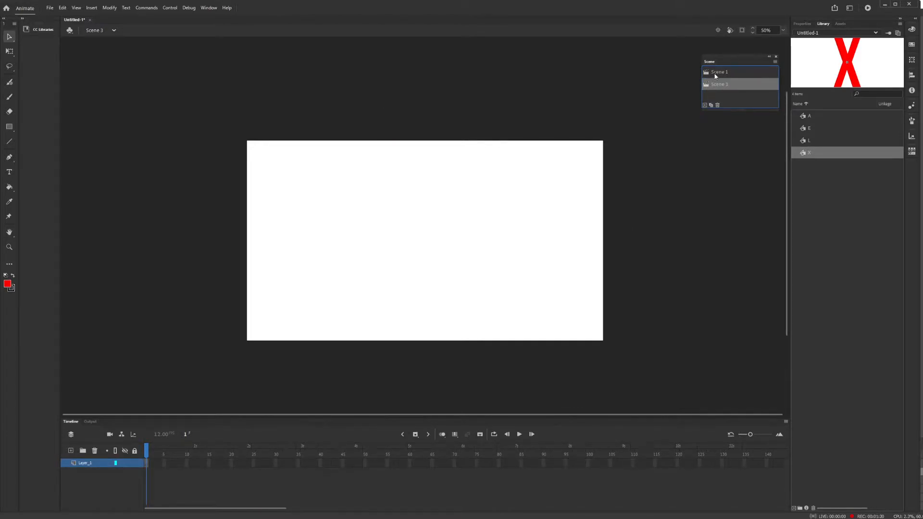
Compare the new scene with Scene 1, then extend the new scene's Layer_1 to frame 120
left_click(716, 73)
left_click(719, 85)
left_click(719, 74)
left_click(721, 86)
left_click(147, 465)
left_click(678, 464)
key("F5")
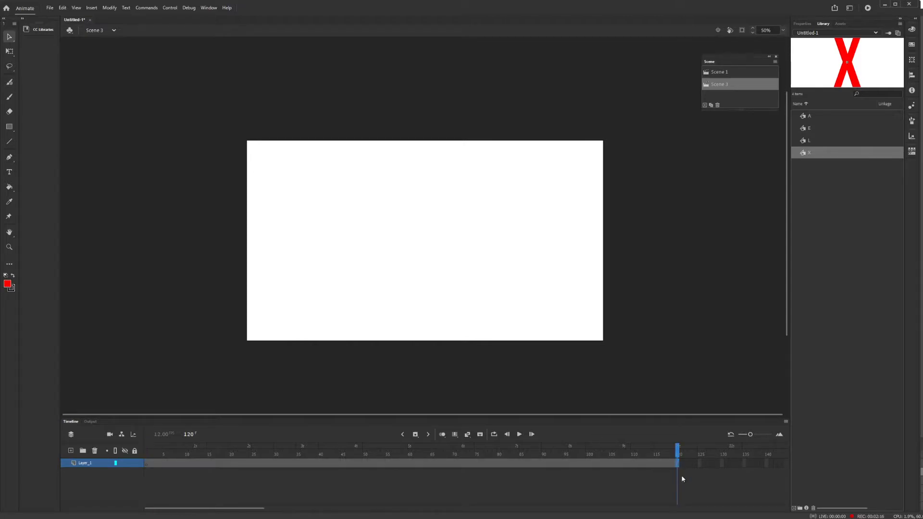
At frame 1, place the A, L, E and X symbols from the library across the stage in that order
left_click_drag(685, 455, 146, 452)
left_click_drag(811, 118, 335, 251)
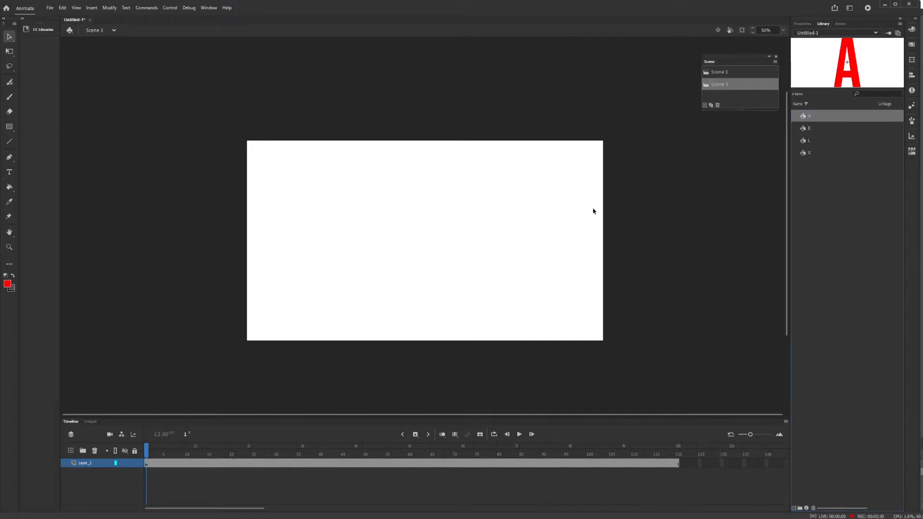
left_click_drag(806, 134, 380, 244)
left_click_drag(809, 152, 481, 252)
Align the four letters on their vertical centres and distribute them evenly across by their horizontal centres
left_click_drag(299, 197, 596, 288)
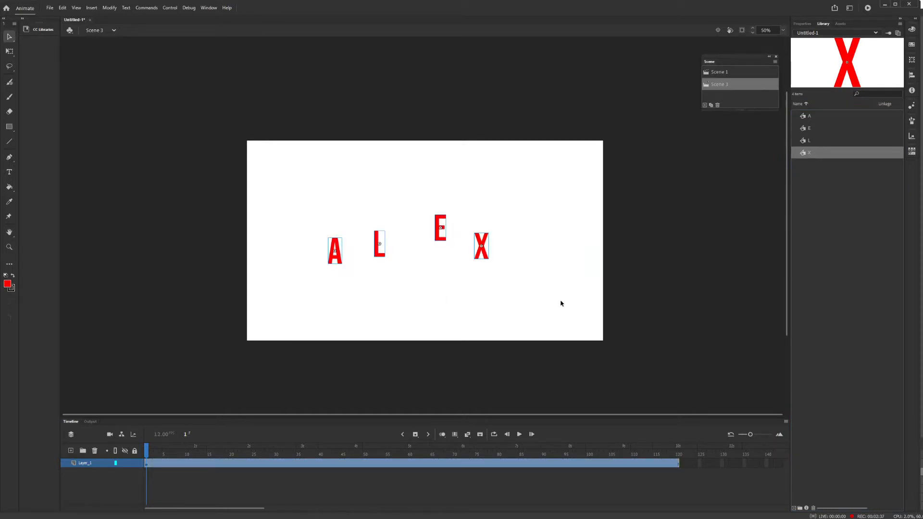
left_click(913, 75)
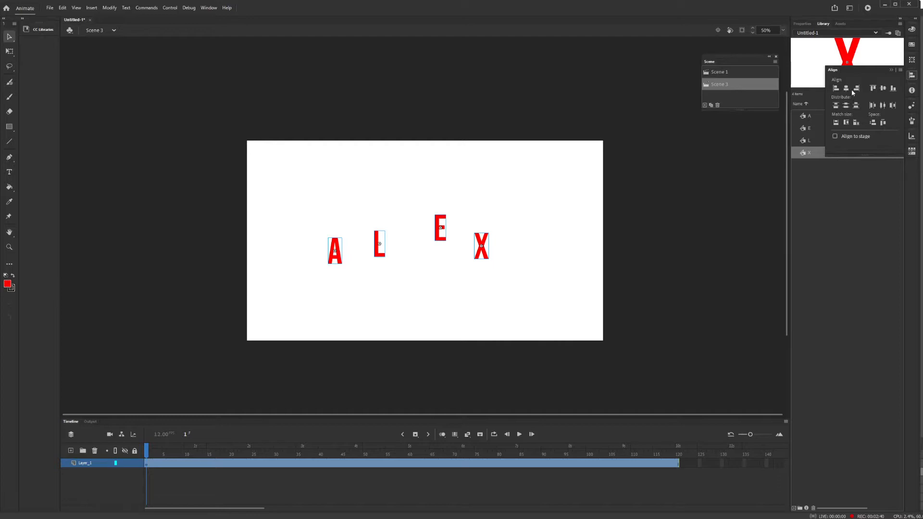
left_click(883, 89)
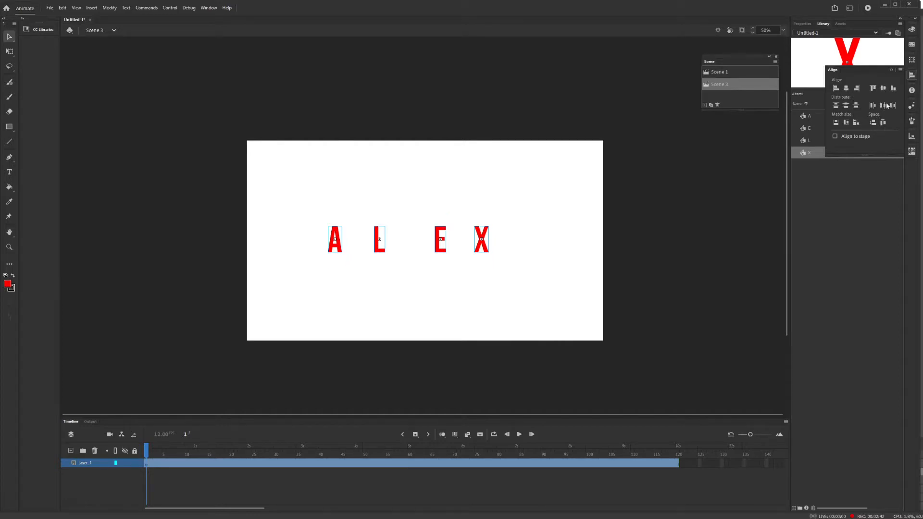
left_click(883, 106)
left_click(584, 256)
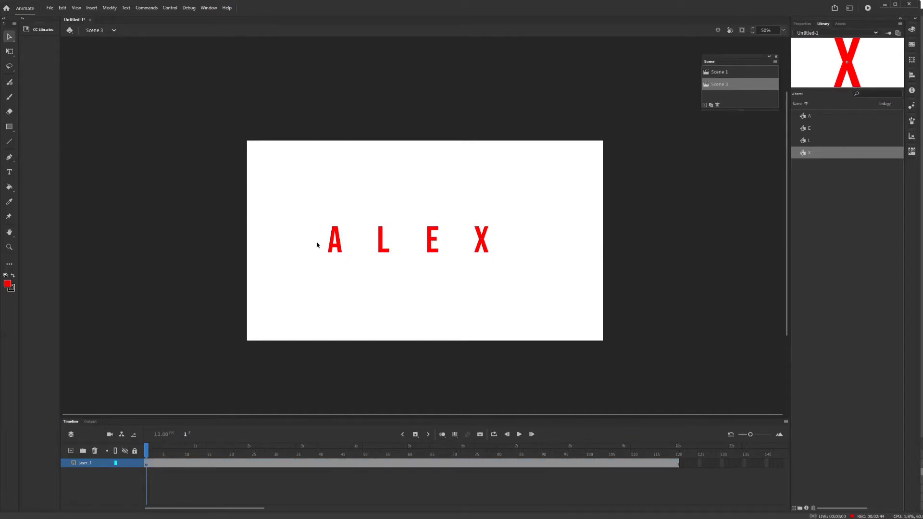
Move the four letters close together to form one word and shift the whole word to the middle of the stage
left_click_drag(333, 245, 364, 246)
left_click_drag(431, 245, 397, 242)
left_click_drag(481, 243, 414, 241)
left_click_drag(483, 237, 228, 240)
left_click_drag(388, 247, 419, 250)
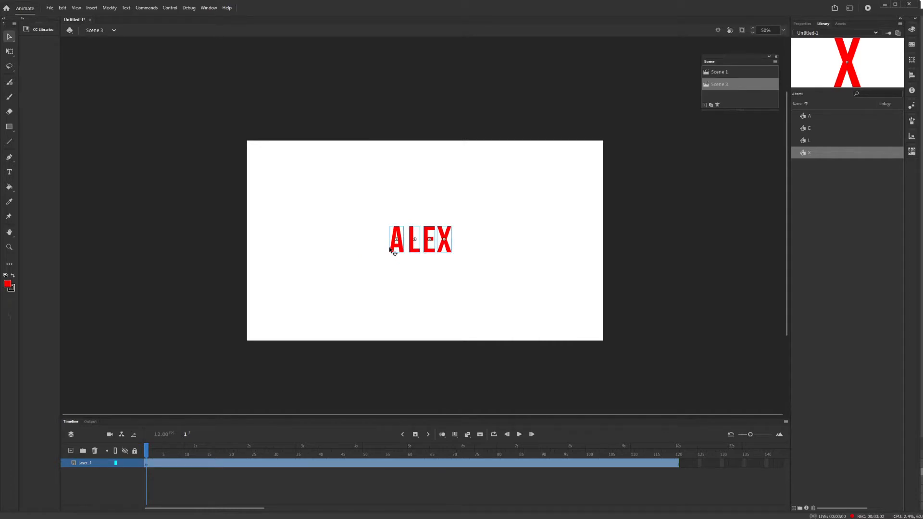
Create a classic tween from the letters, converting them to one symbol, and reposition the word near the stage centre
left_click(92, 7)
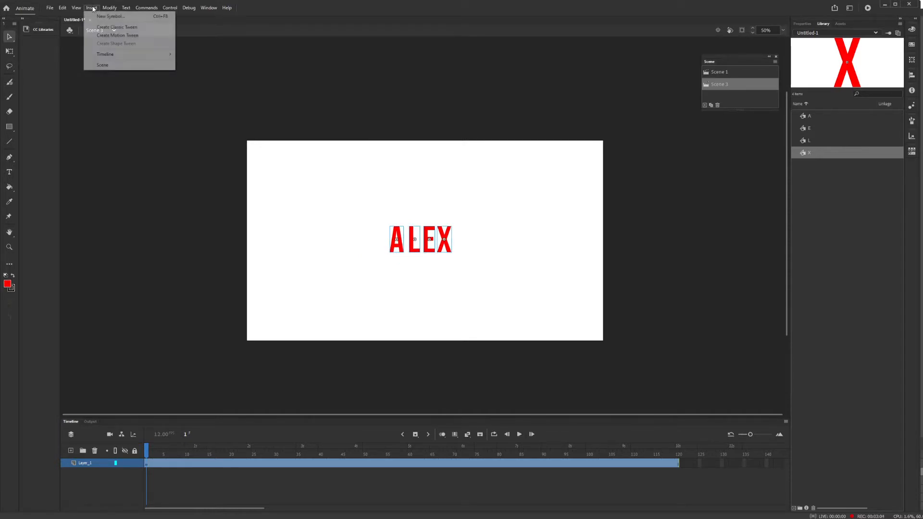
left_click(98, 27)
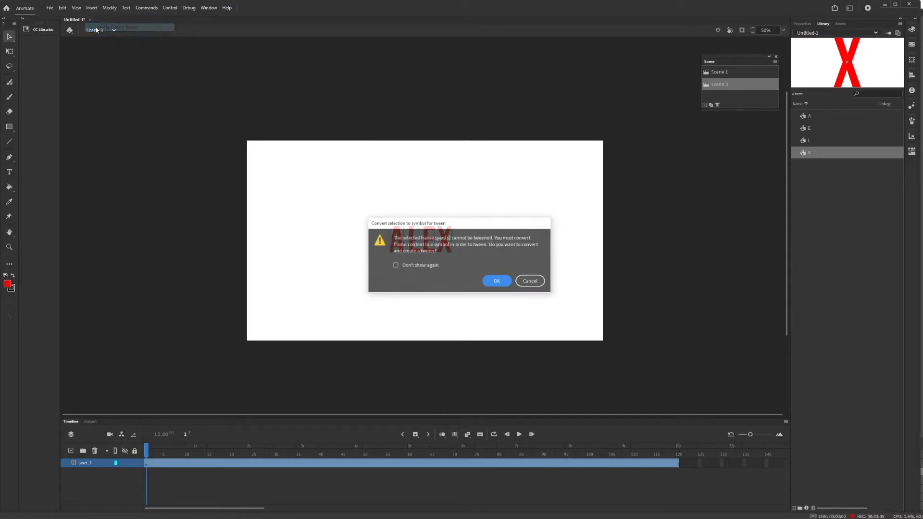
left_click(498, 281)
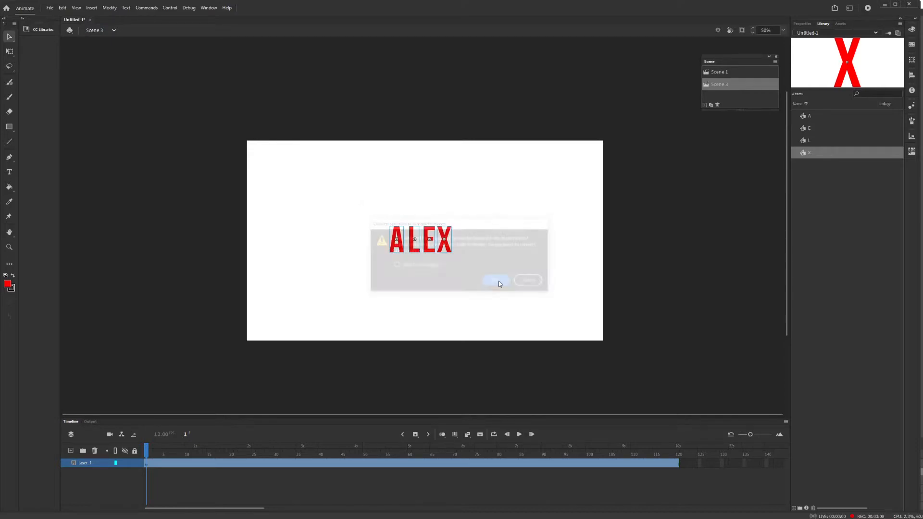
left_click_drag(428, 247, 411, 237)
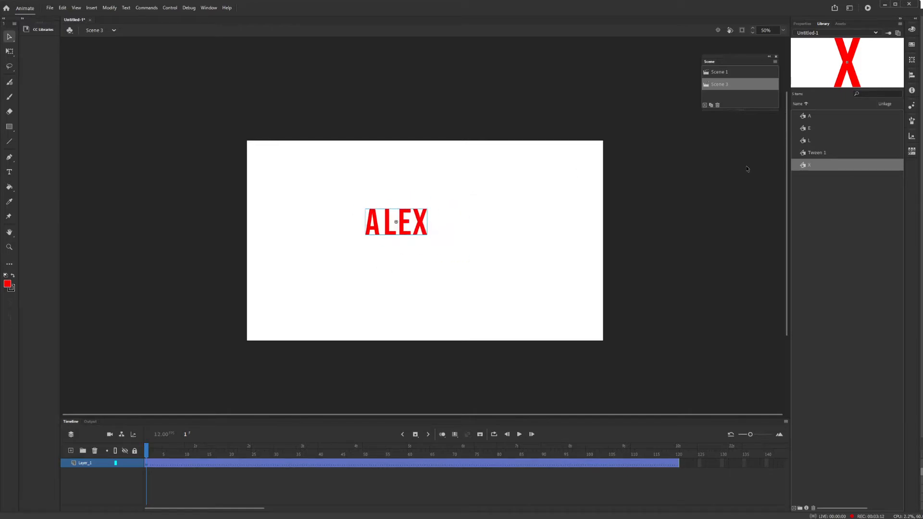
left_click(818, 152)
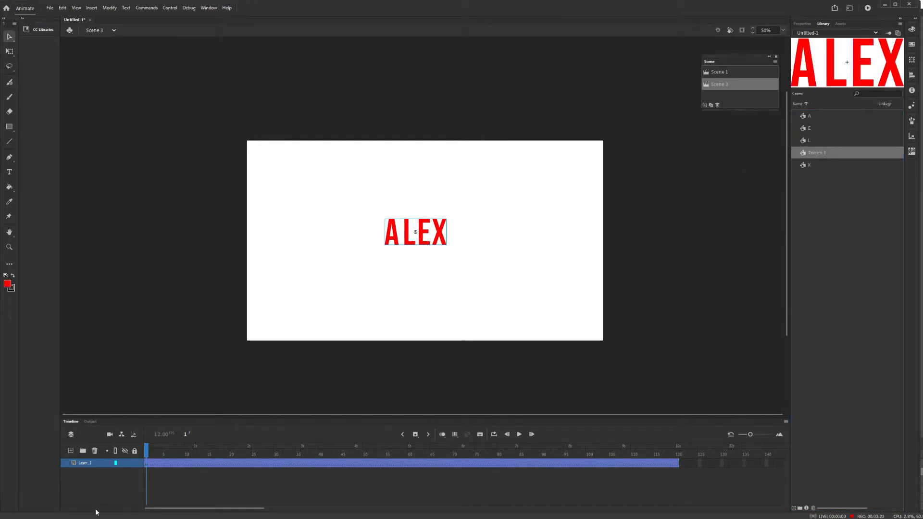
Add a new layer above Layer_1 and name it Clip
left_click(71, 451)
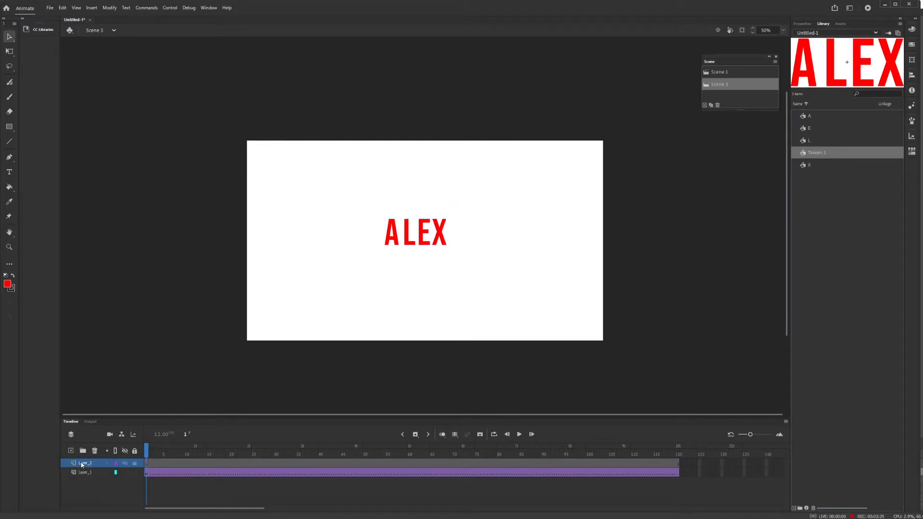
double_click(81, 465)
type("c")
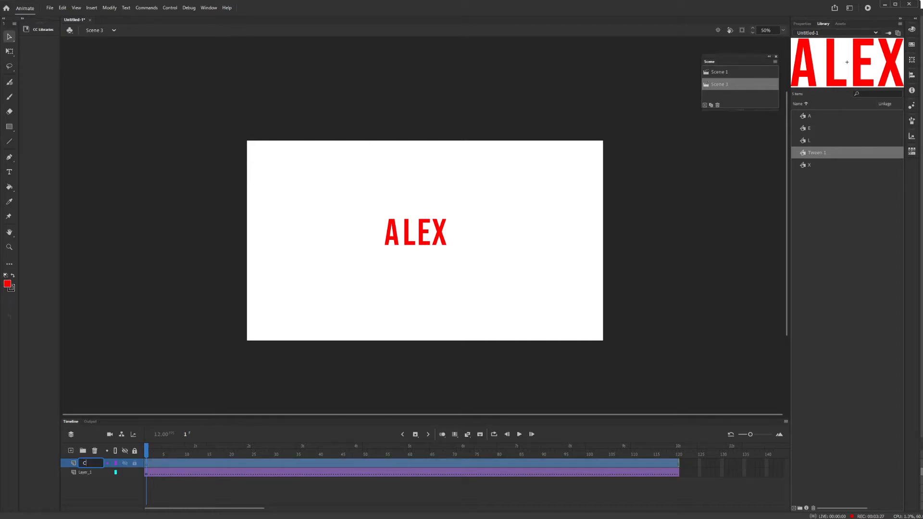
key("Return")
Set the Rectangle tool to no stroke and a blue fill
left_click(10, 126)
left_click(802, 24)
left_click(802, 122)
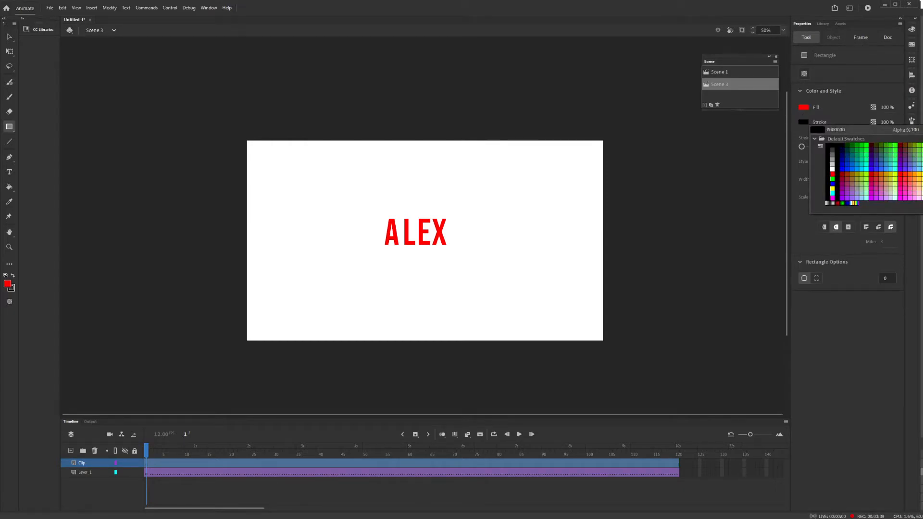
left_click(922, 130)
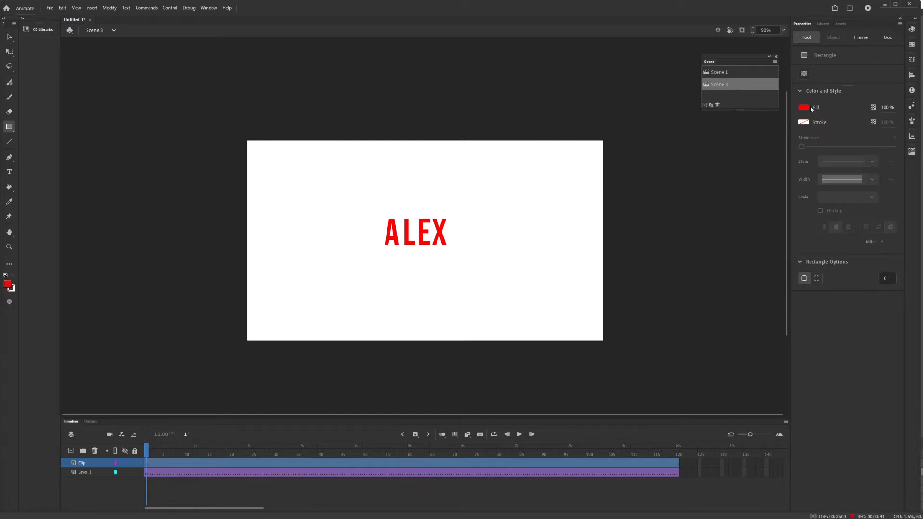
left_click(804, 106)
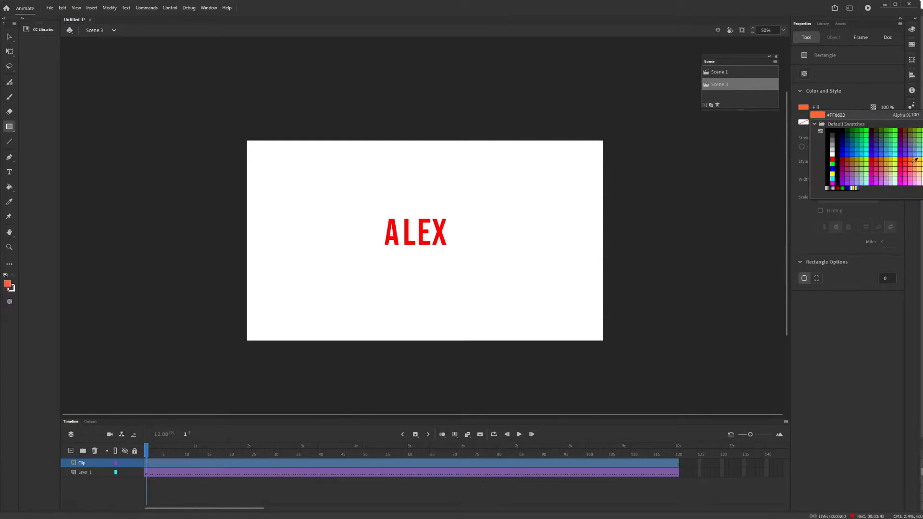
left_click(911, 181)
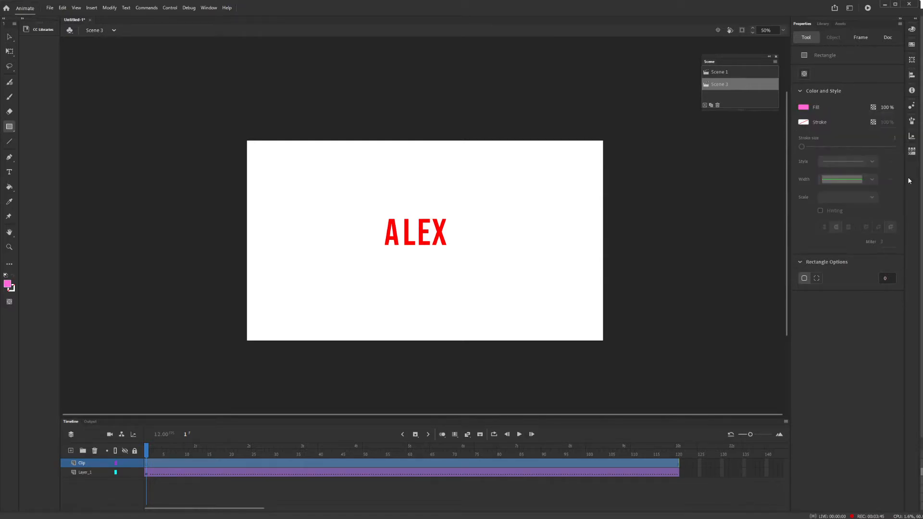
left_click(803, 108)
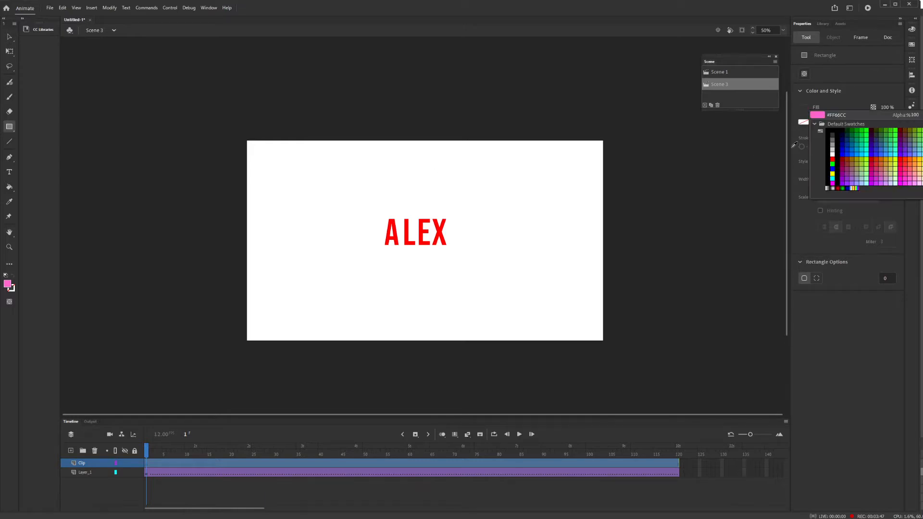
left_click(851, 151)
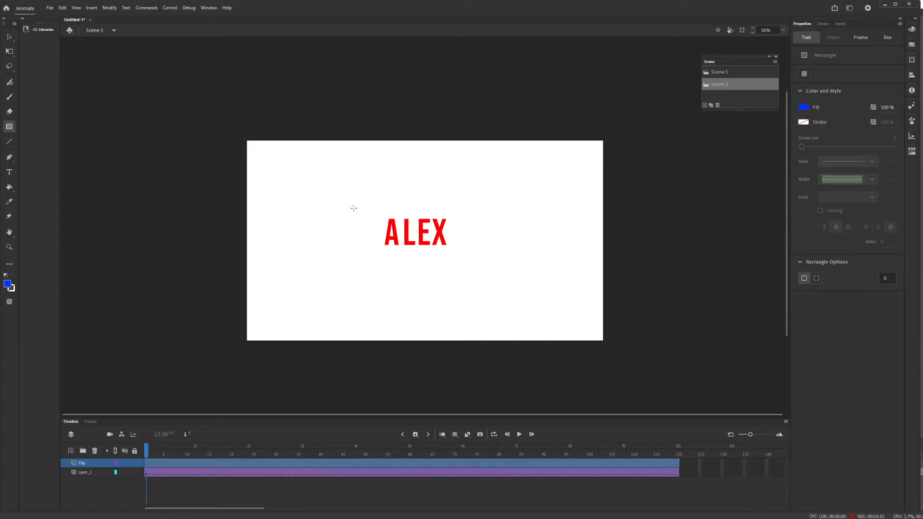
Draw a blue rectangle about 690 by 280 px on the Clip layer, covering the word
left_click_drag(354, 202, 482, 255)
key("v")
mouse_move(431, 237)
left_mouse_down()
mouse_move(441, 287)
mouse_move(428, 238)
left_mouse_up()
Turn the Clip layer into a mask for Layer_1 and check the effect by unlocking and relocking it
left_click(100, 463)
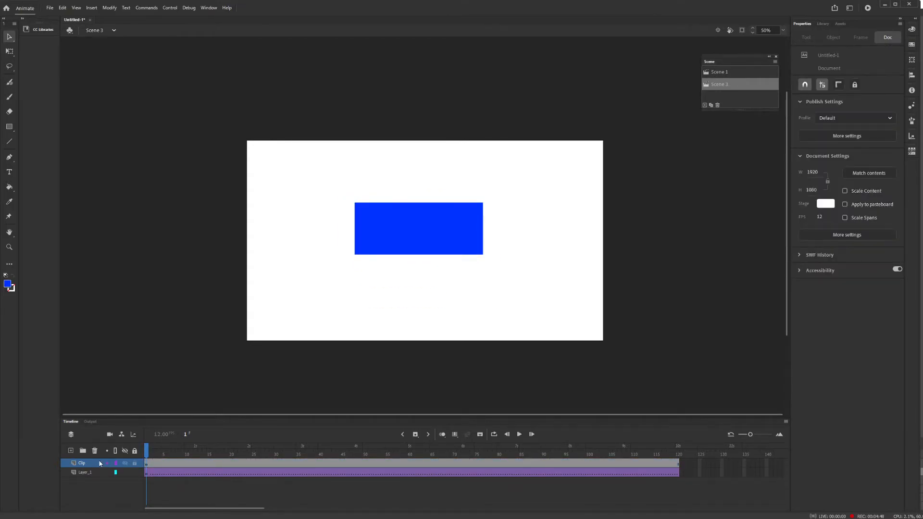
right_click(94, 468)
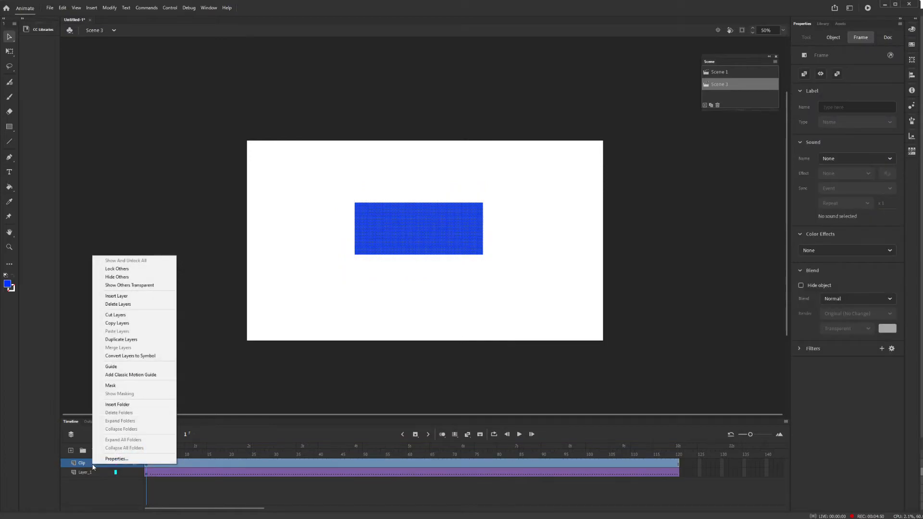
left_click(122, 386)
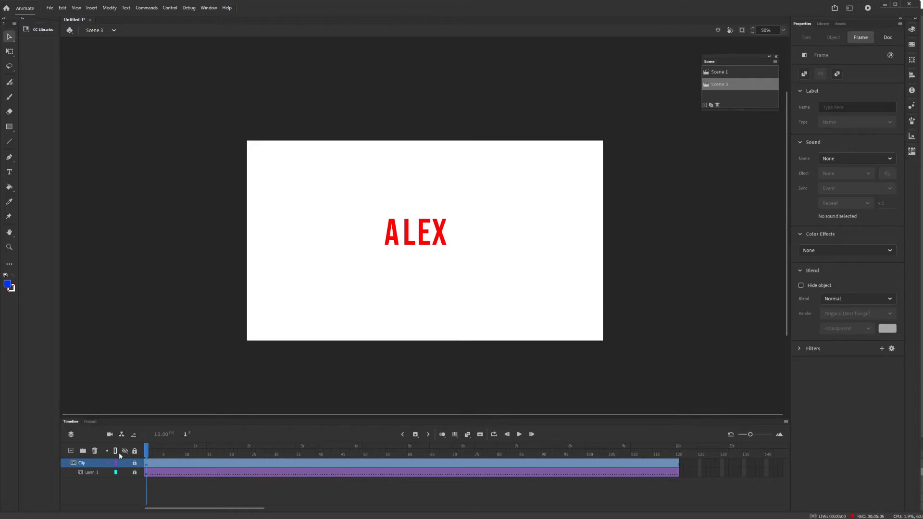
left_click(135, 464)
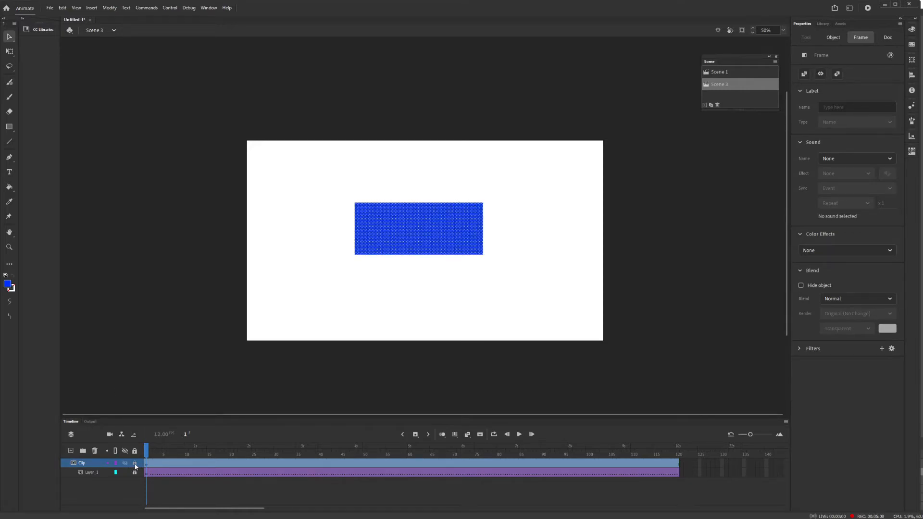
left_click(134, 463)
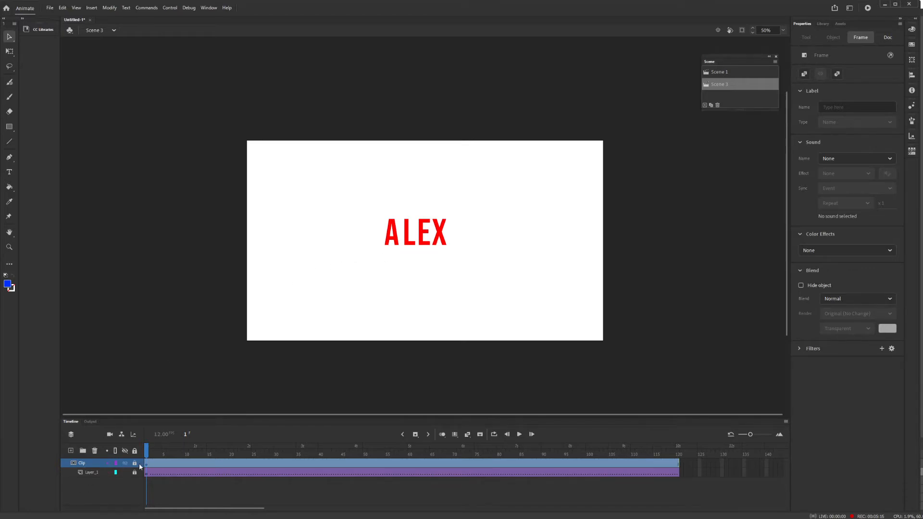
Create a classic tween on the Clip layer, converting the mask rectangle to a symbol
left_click(91, 8)
left_click(115, 27)
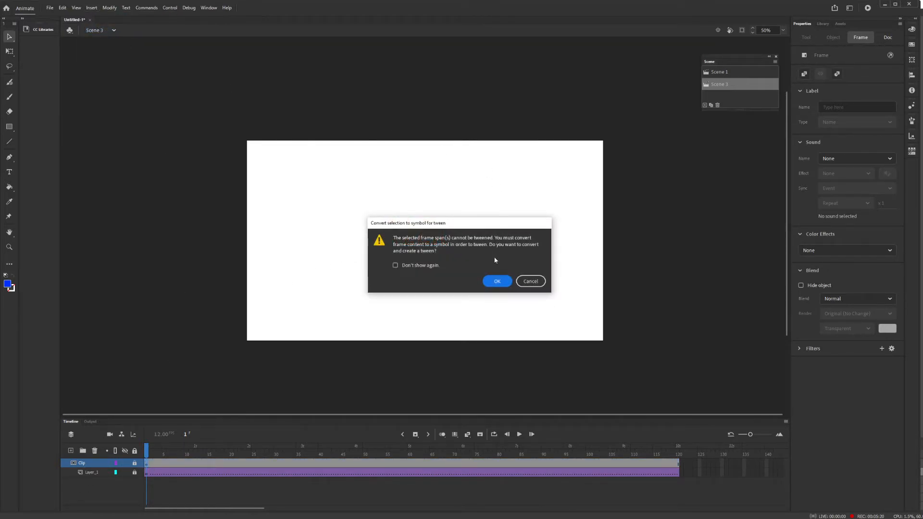
left_click(499, 279)
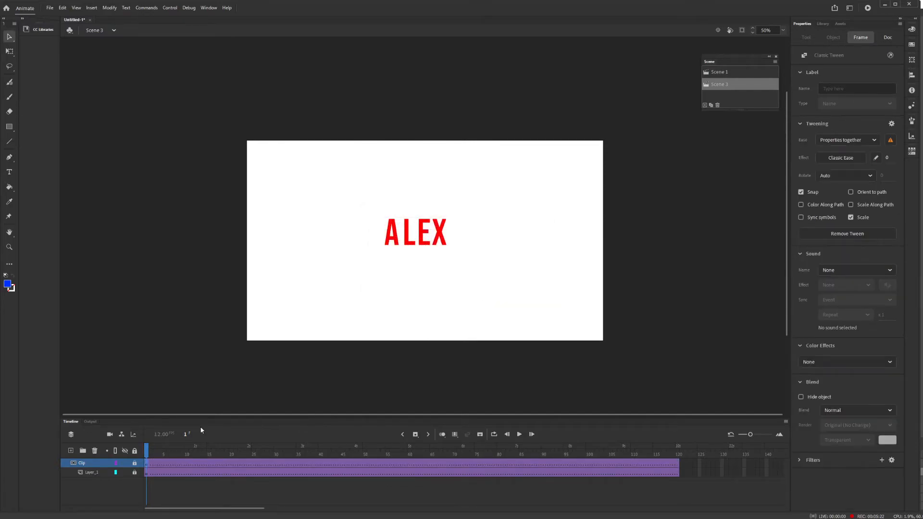
Unlock the Clip layer, centre the blue rectangle on the word, and move it level off the stage's left side to X about -362
left_click(134, 463)
mouse_move(417, 239)
left_mouse_down()
mouse_move(371, 253)
mouse_move(427, 233)
mouse_move(416, 242)
left_mouse_up()
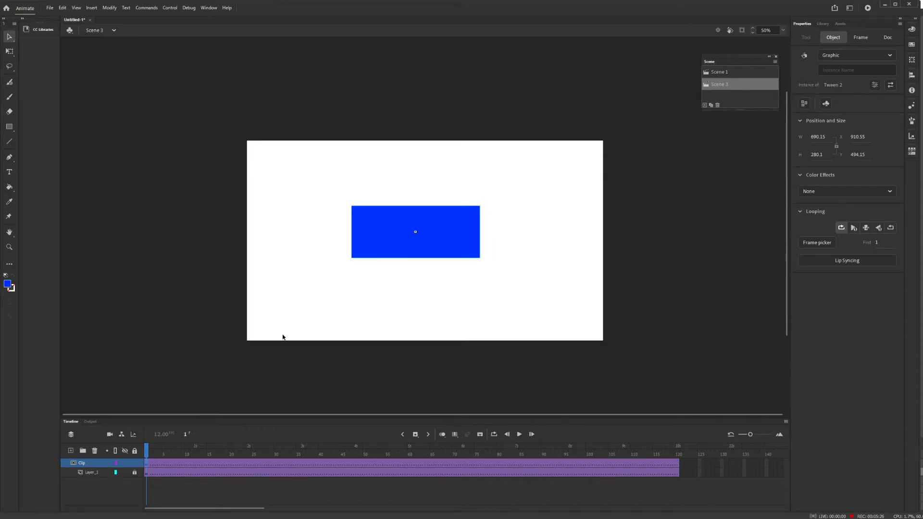
left_click(135, 465)
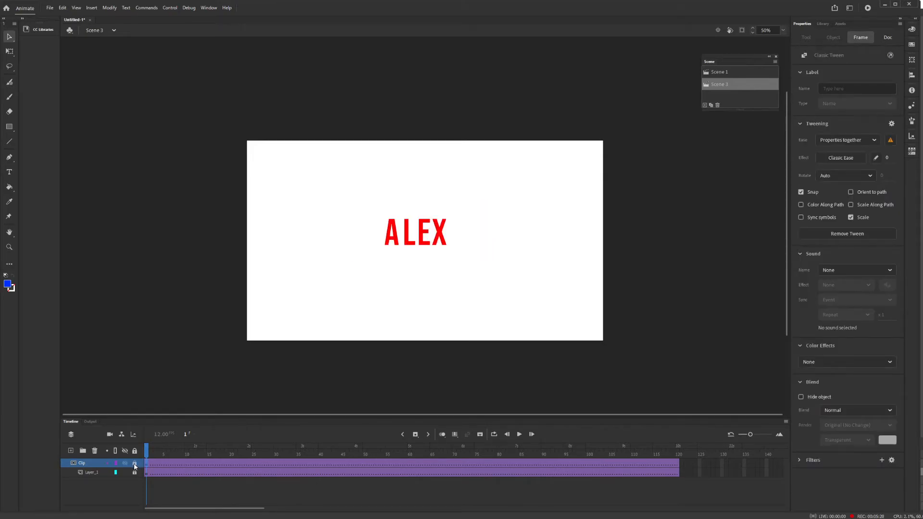
left_click(134, 465)
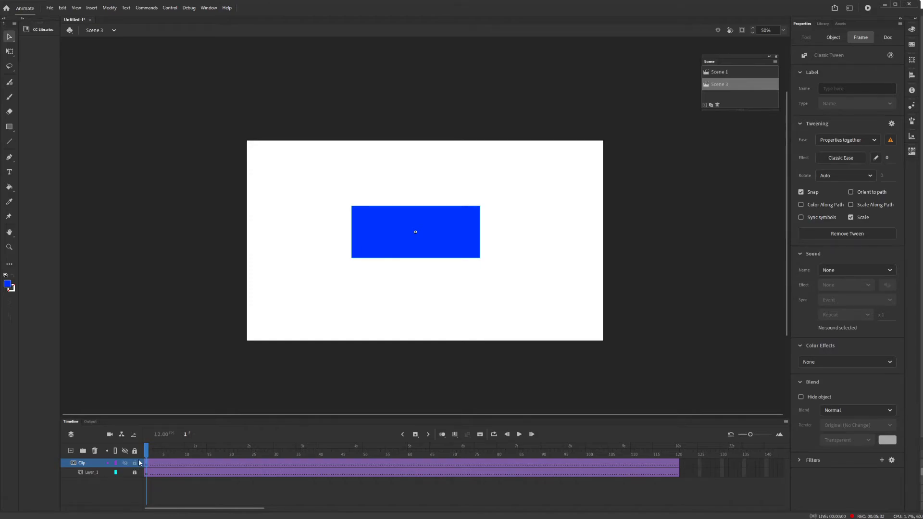
left_click_drag(434, 240, 212, 238)
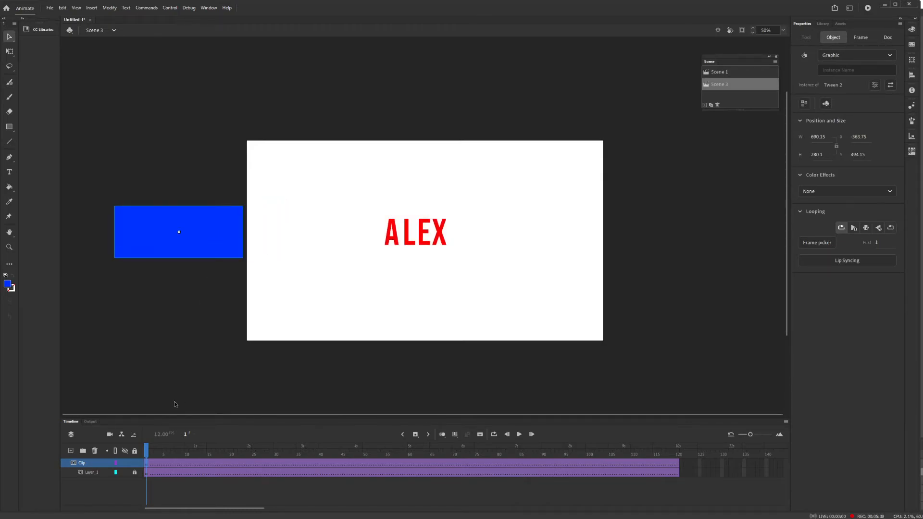
At frame 48, move the blue mask rectangle across the word and off the stage's right side, and lock the Clip layer
left_click_drag(147, 456, 355, 452)
left_click(338, 412)
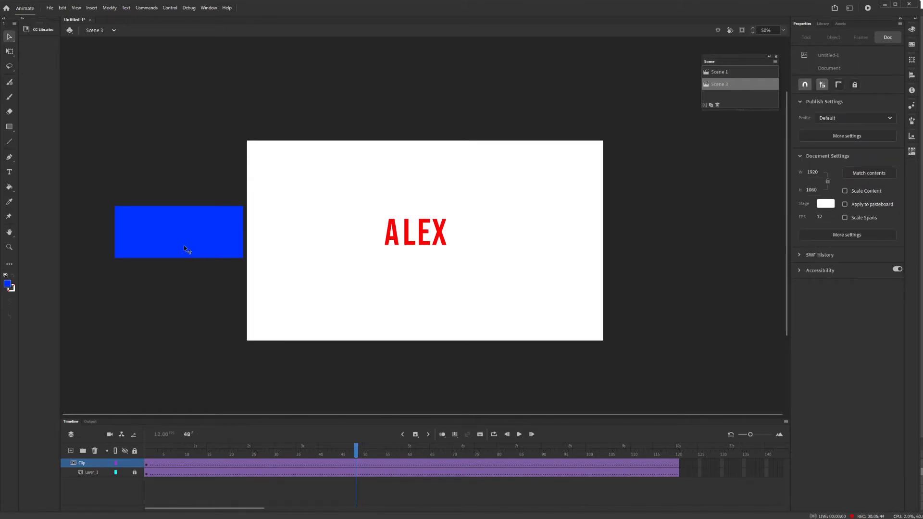
left_click_drag(189, 243, 673, 262)
left_click(135, 464)
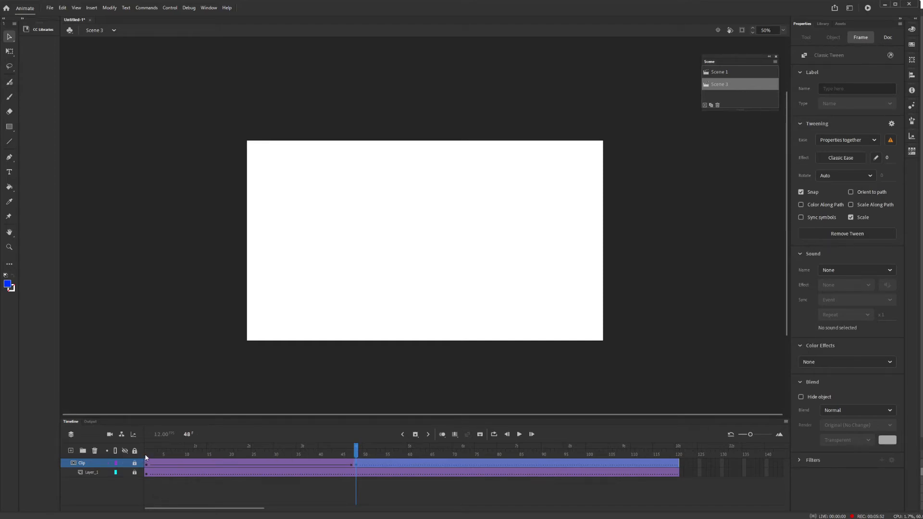
Play the masked word animation from frame 1 and scrub back through it to check the reveal
left_click(146, 457)
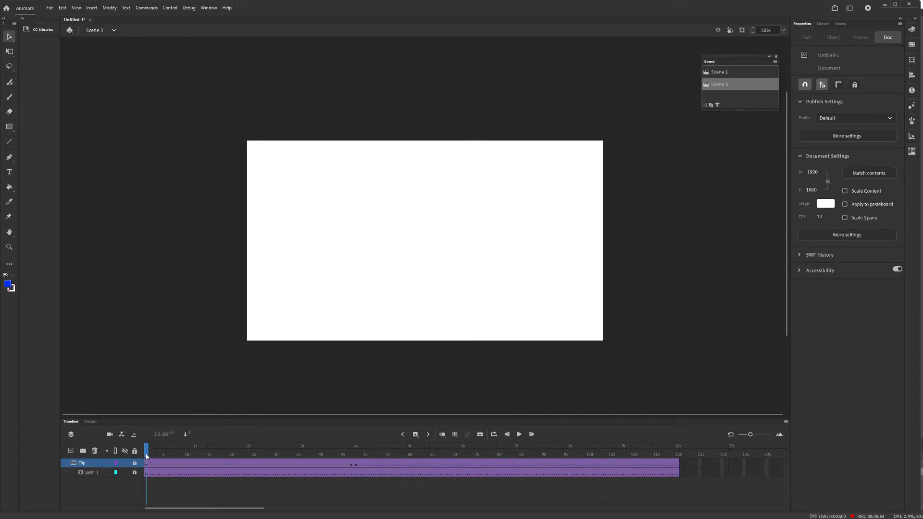
key("Return")
left_click_drag(288, 454, 122, 460)
Clear the Clip layer's keyframe at frame 48
left_click(356, 464)
right_click(356, 463)
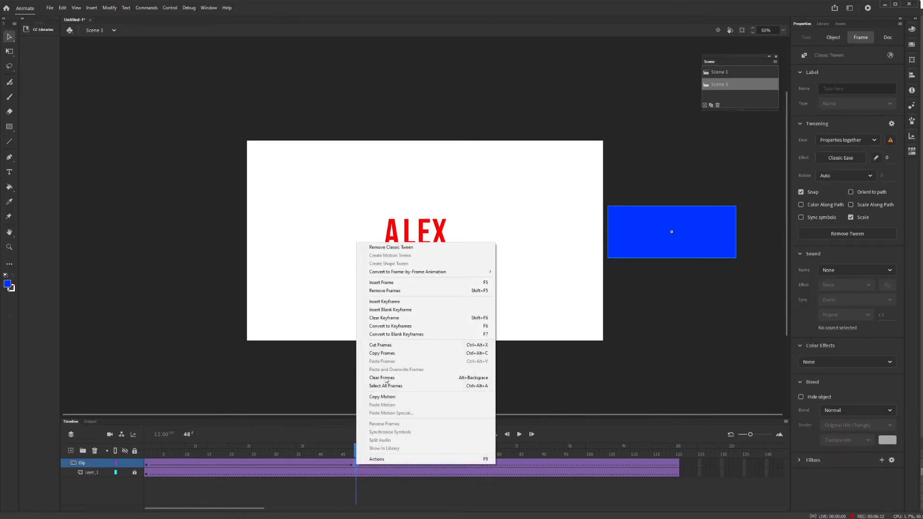
left_click(389, 318)
At frame 12, move the blue rectangle level over the word to X about 903, and hold it with a keyframe at frame 35
left_click_drag(356, 448, 199, 458)
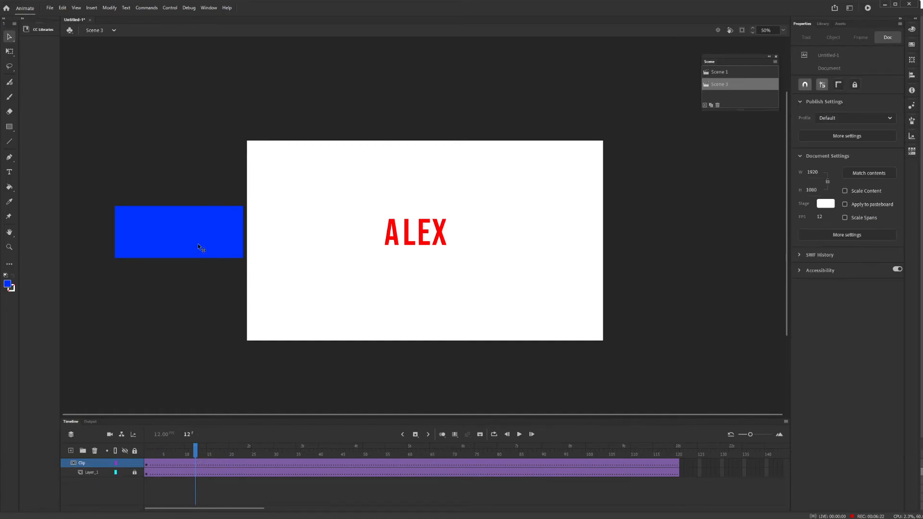
left_click_drag(197, 241, 431, 241)
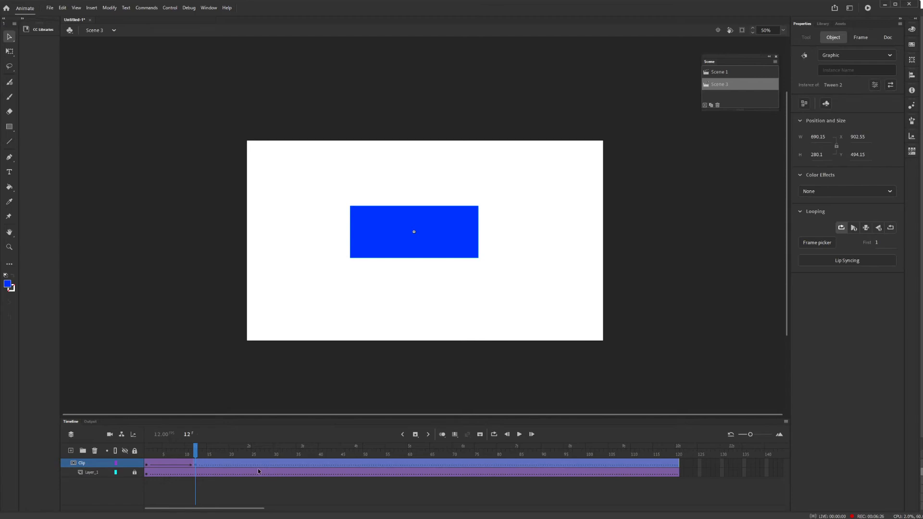
left_click(301, 464)
left_click(298, 464)
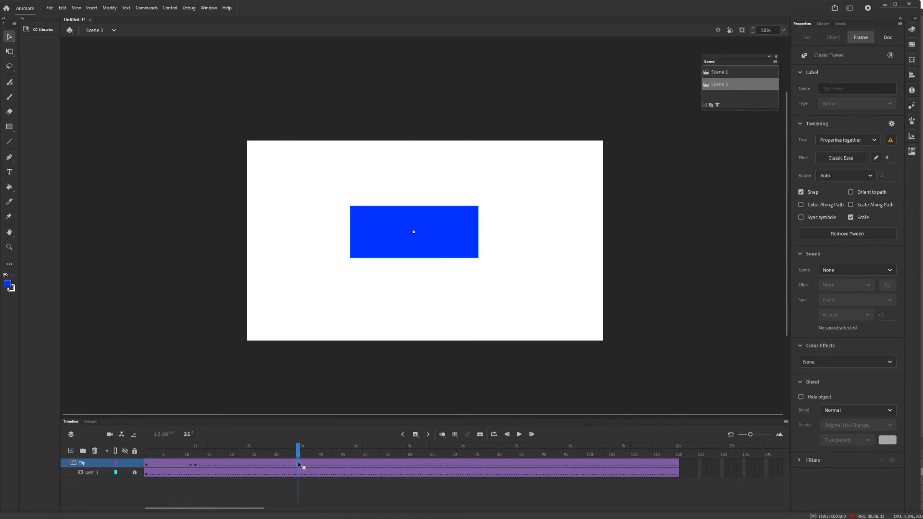
key("F6")
At frame 48, move the blue rectangle level off the stage's right side and lock the Clip layer
left_click_drag(301, 452, 357, 465)
left_click(356, 465)
left_click(474, 242)
left_click_drag(474, 242, 667, 240)
left_click(136, 464)
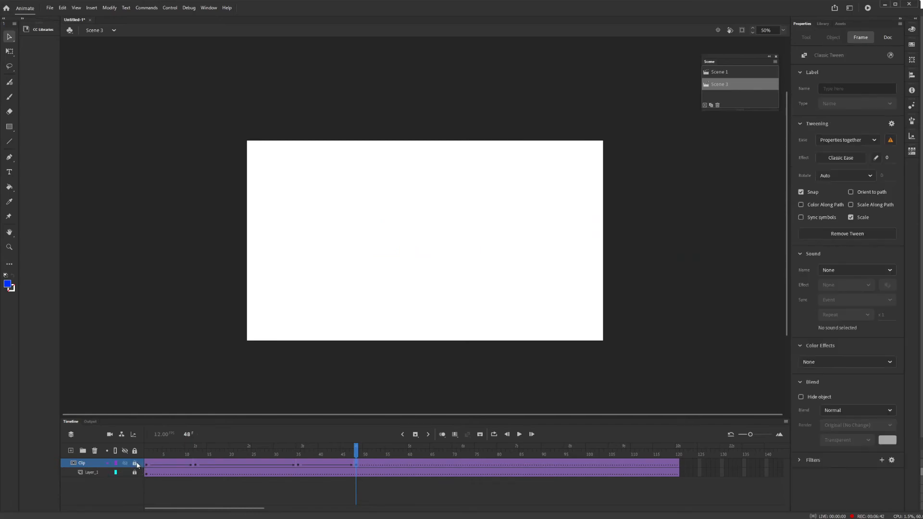
Play the masked reveal from frame 1, and unlock the Clip layer to review the rectangle's movement back to frame 34
left_click(146, 454)
key("Return")
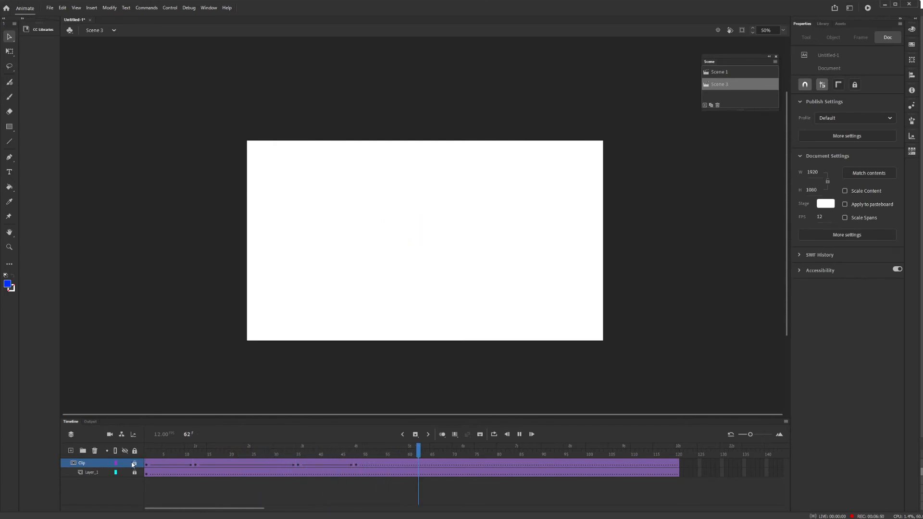
left_click(133, 464)
left_click_drag(425, 452, 294, 453)
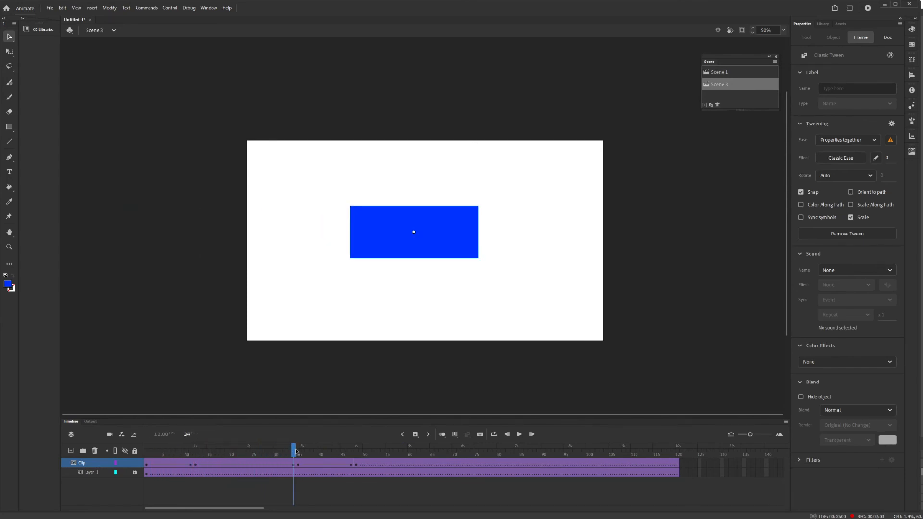
Relock the Clip layer and scrub the masked animation back to frame 1, toggling the lock to compare the effect
left_click(134, 464)
left_click_drag(293, 451, 140, 457)
left_click(135, 463)
left_click(136, 464)
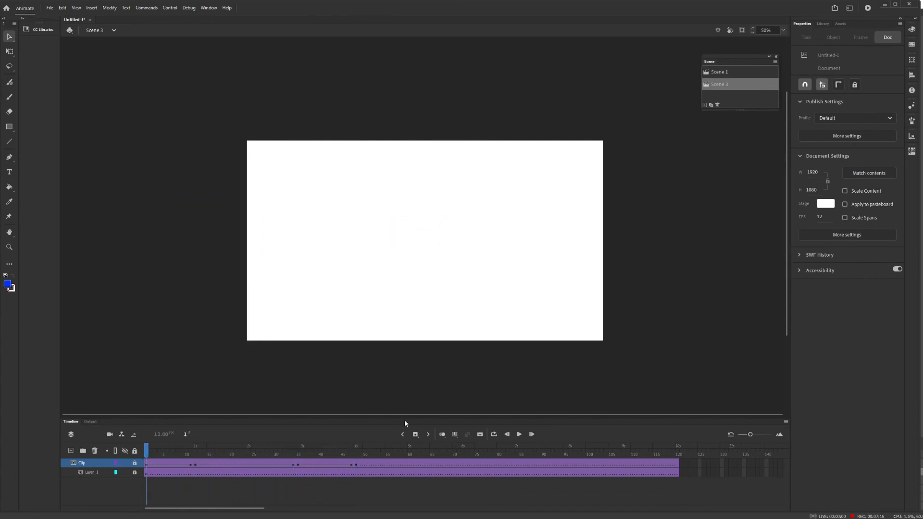